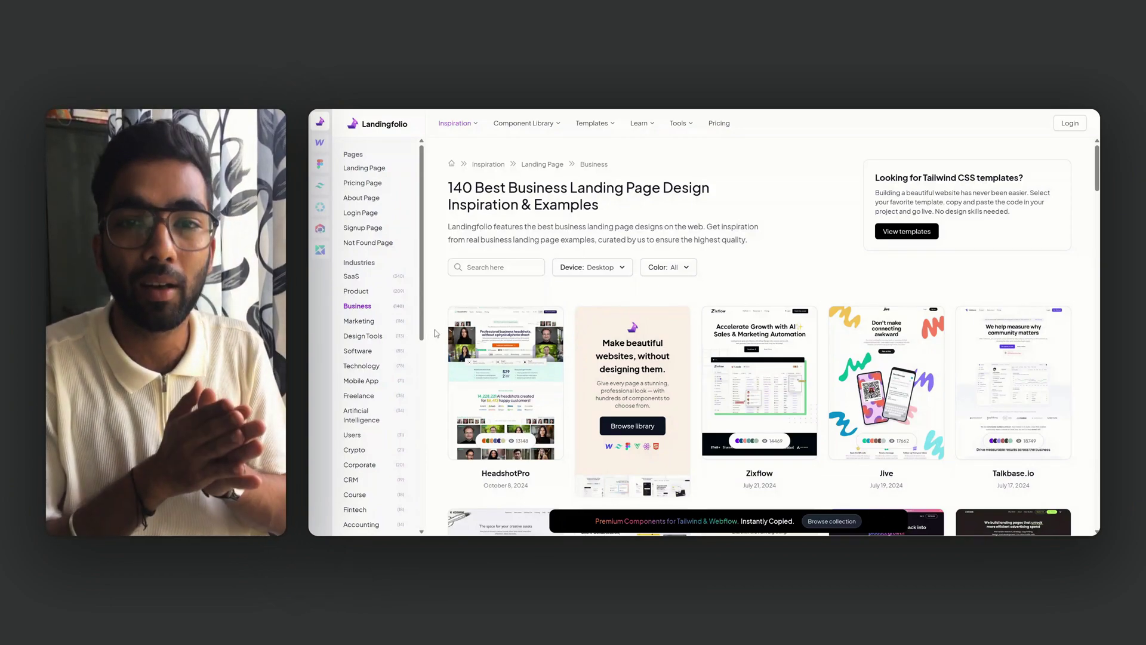
Open the Breyta landing page example from Landingfolio's SaaS category
{"action": "left_click", "coordinate": [351, 276]}
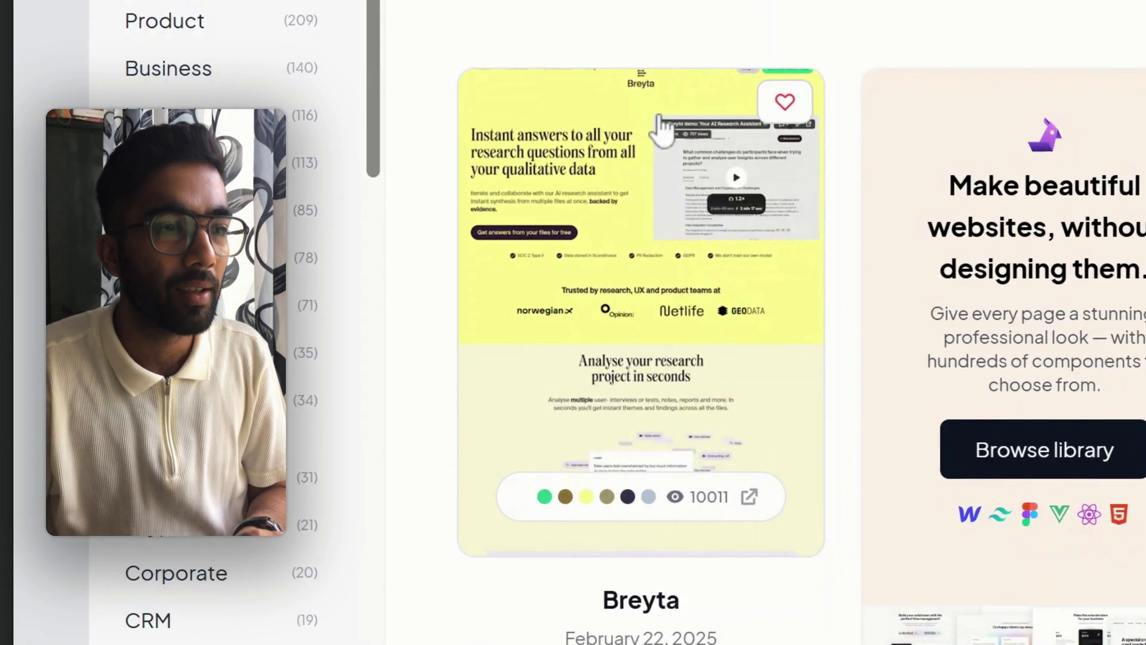
{"action": "left_click", "coordinate": [512, 324]}
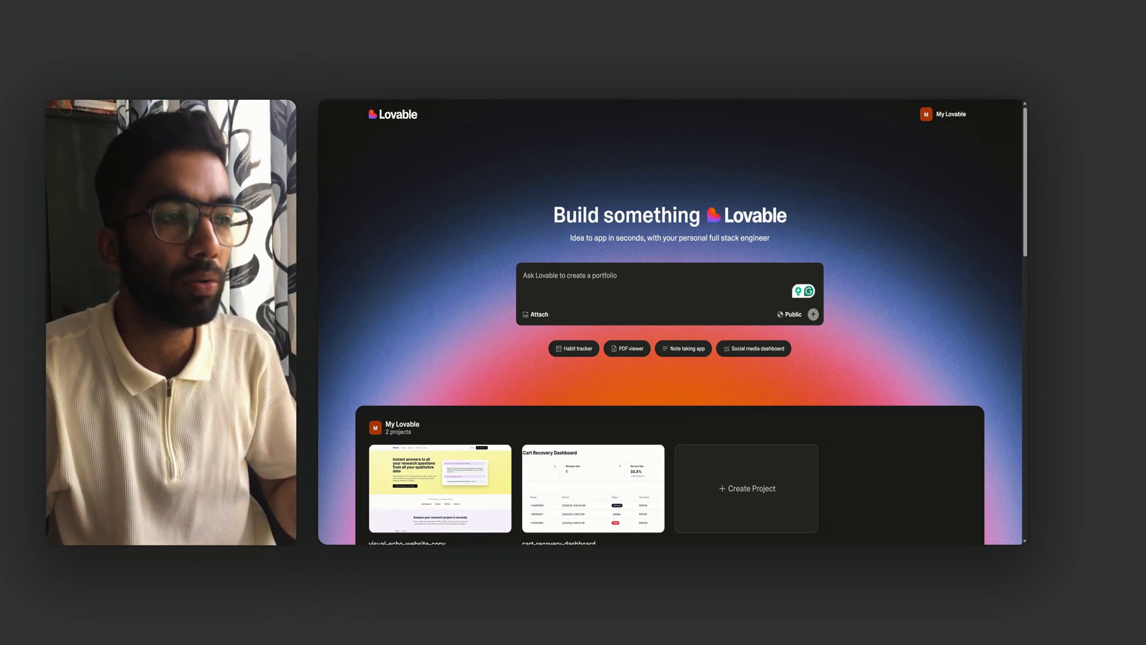
Send Lovable the Breyta screenshot with the detailed replication prompt to build a React replica
{"action": "left_click", "coordinate": [561, 285]}
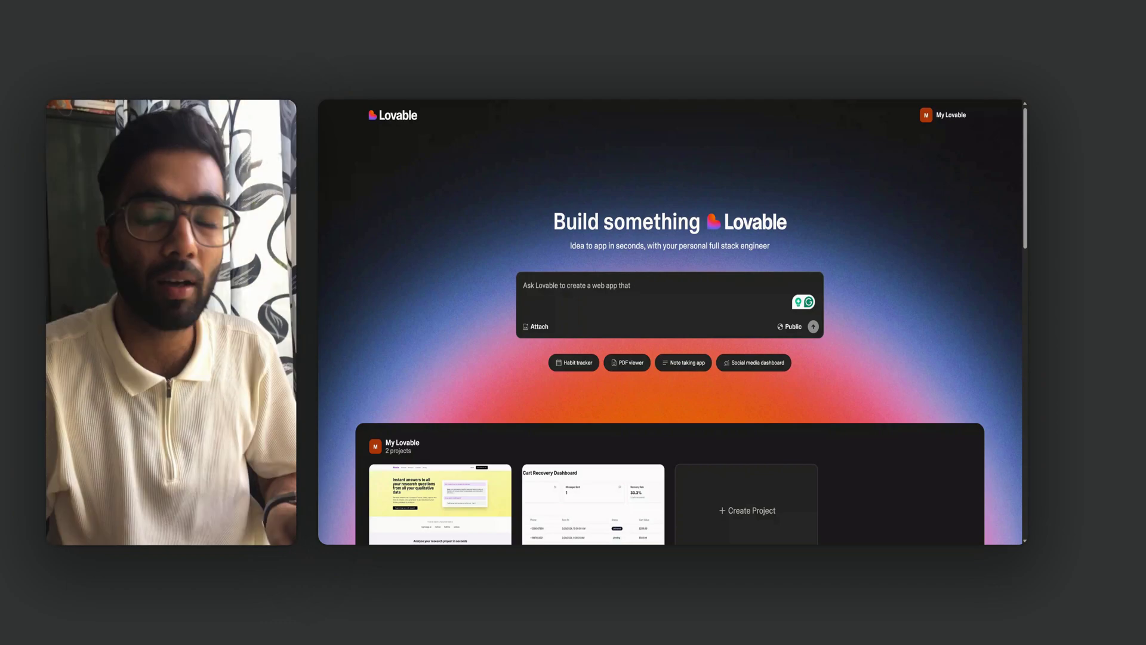
{"action": "key", "text": "super+v"}
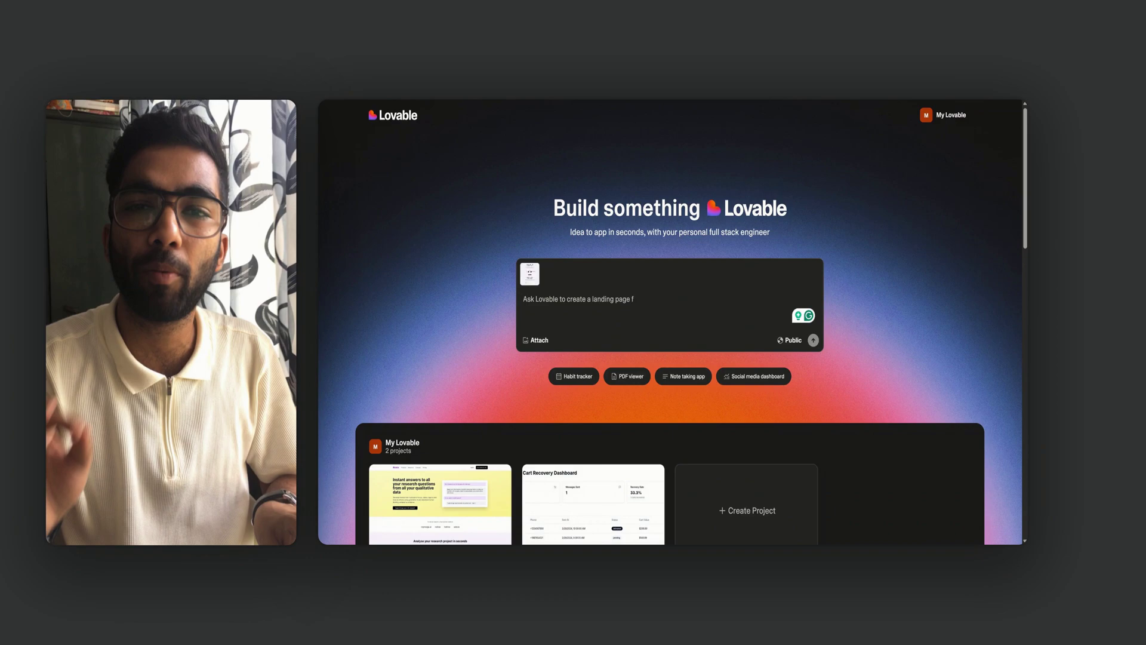
{"action": "type", "text": "Create a React website that exactly replicates the design, layout, and content of the provided screenshot. Ensure all visual elements, including colors, fonts, spacing, button styles, and responsiveness, are identical. Implement the AI chatbot content generation feature as previously discussed, and use placeholder images for all visual assets (photos, videos, icons) so they can be replaced later Everything should be replicated and nothing should be left out or made changes according to you. It should be similar to what is provide on screenshot only. Cross verify twice before completing"}
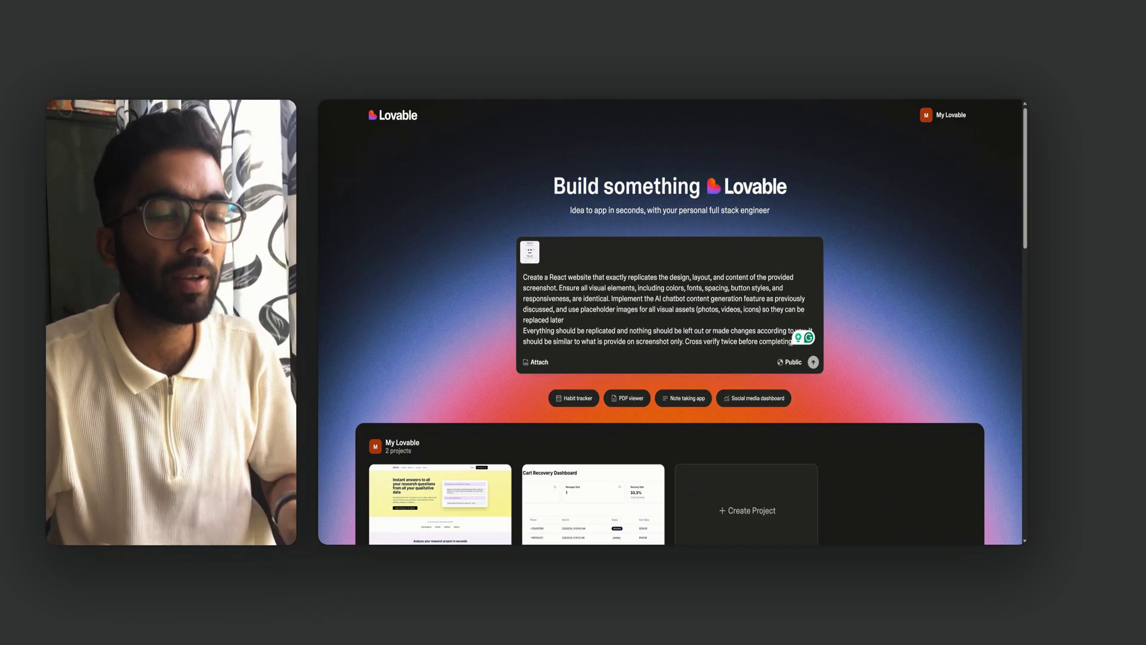
{"action": "left_click", "coordinate": [813, 363]}
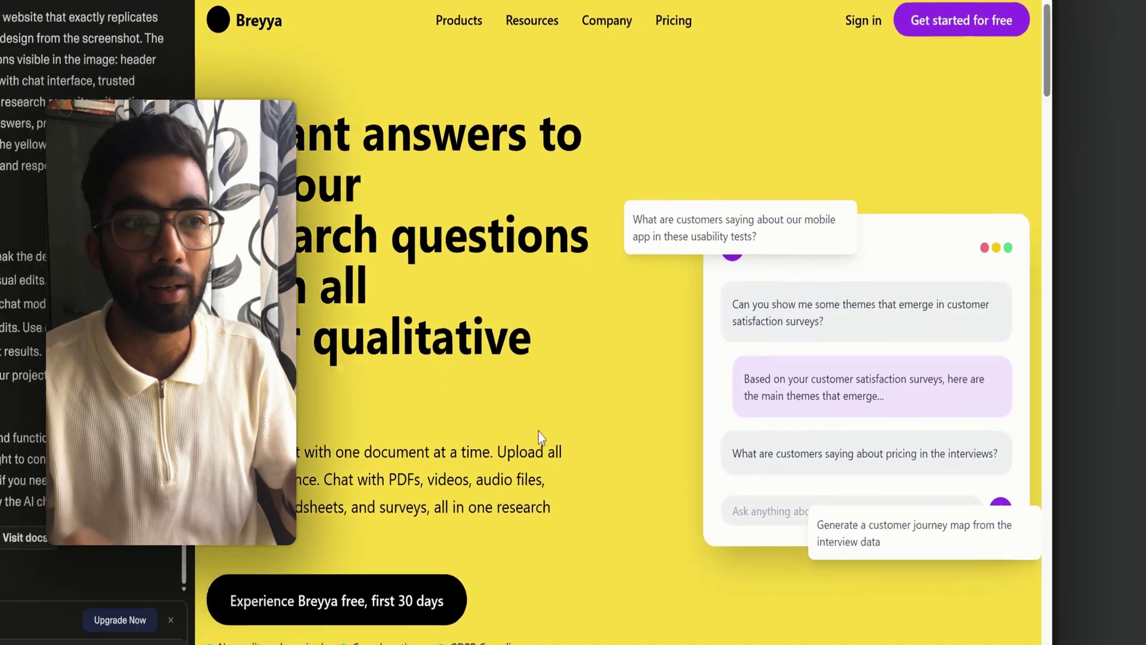
Review the replica down to the footer and publish it to echo-replica-ai-site.lovable.app
{"action": "scroll", "coordinate": [696, 368], "scroll_direction": "down", "scroll_amount": 10}
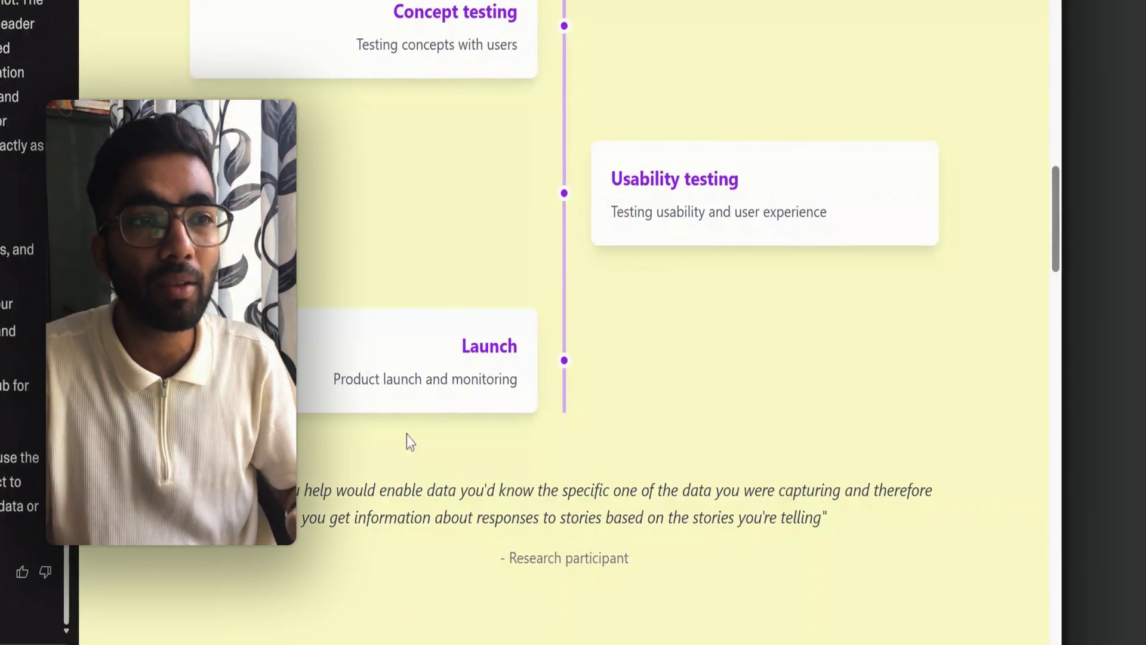
{"action": "scroll", "coordinate": [406, 434], "scroll_direction": "down", "scroll_amount": 15}
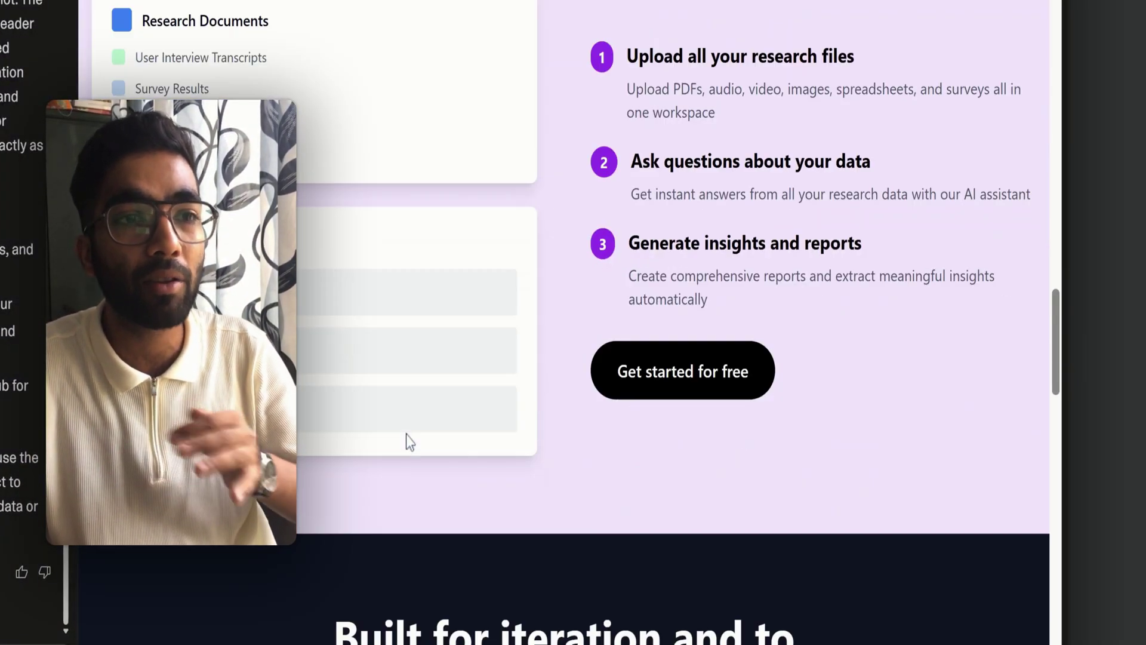
{"action": "scroll", "coordinate": [406, 434], "scroll_direction": "down", "scroll_amount": 15}
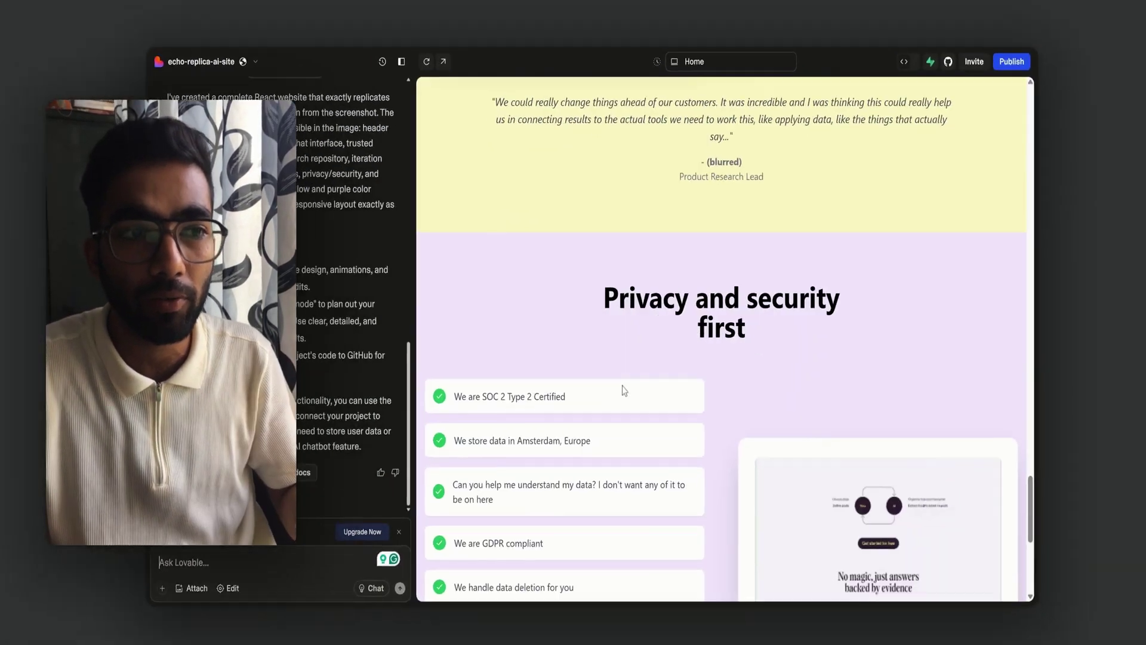
{"action": "scroll", "coordinate": [624, 391], "scroll_direction": "down", "scroll_amount": 10}
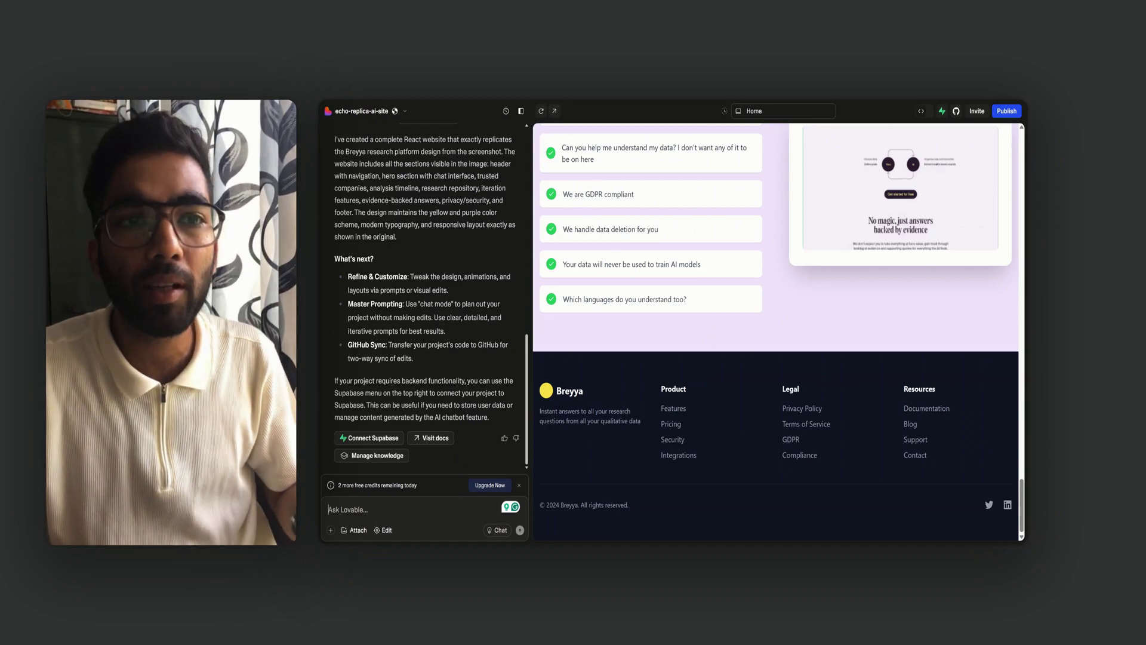
{"action": "left_click", "coordinate": [1006, 113]}
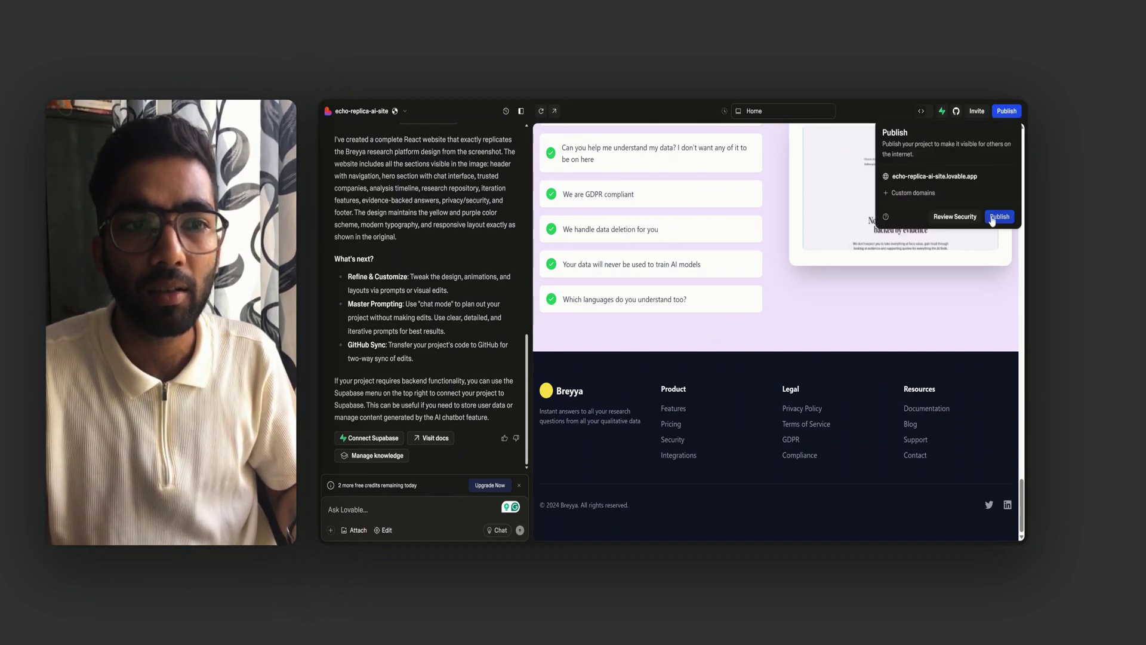
{"action": "left_click", "coordinate": [1006, 112]}
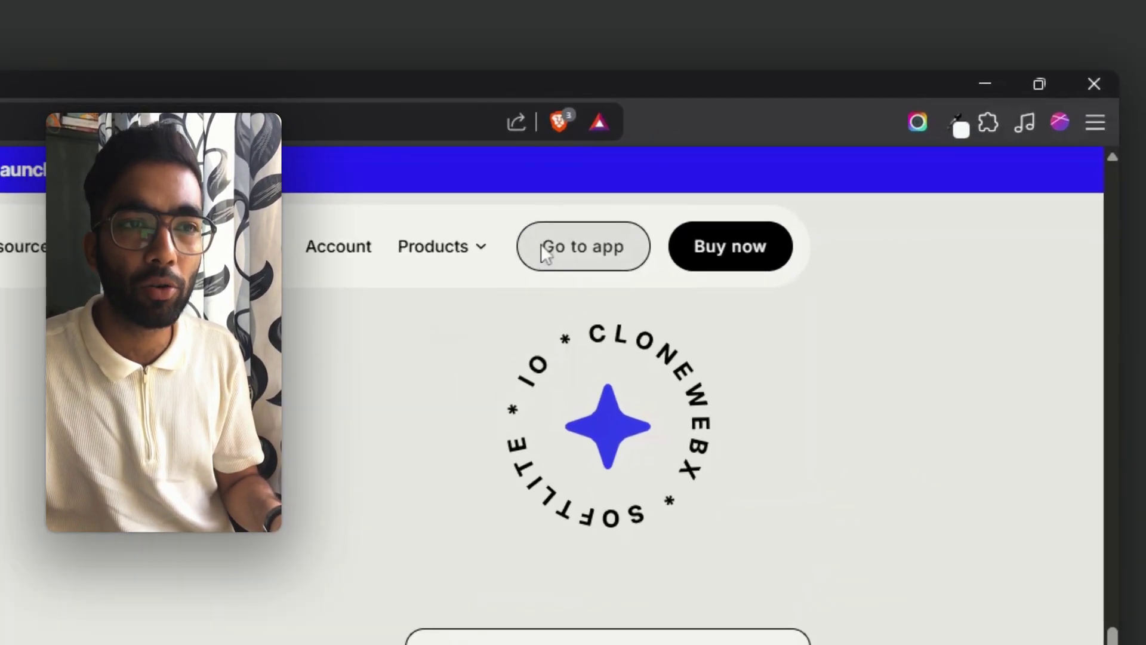
Go to the ClonewebX app's projects dashboard via Go to app
{"action": "left_click", "coordinate": [916, 174]}
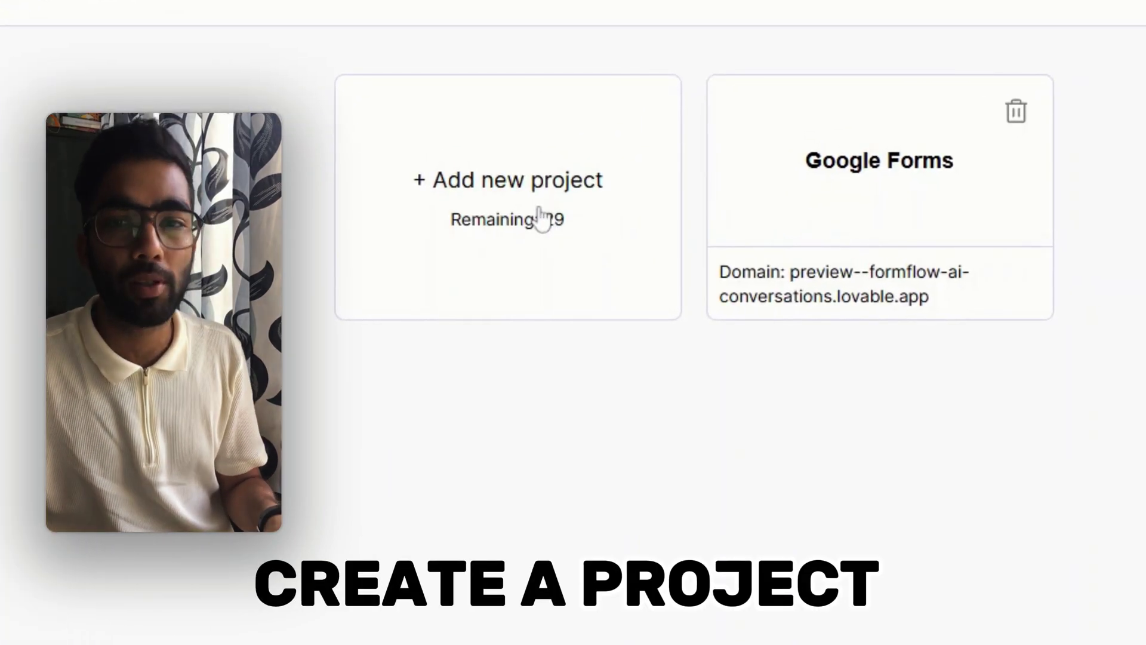
Create a project named 'Demo' with the replica's pasted domain, then add the ClonewebX extension to Brave
{"action": "left_click", "coordinate": [540, 218]}
{"action": "left_click", "coordinate": [1065, 464]}
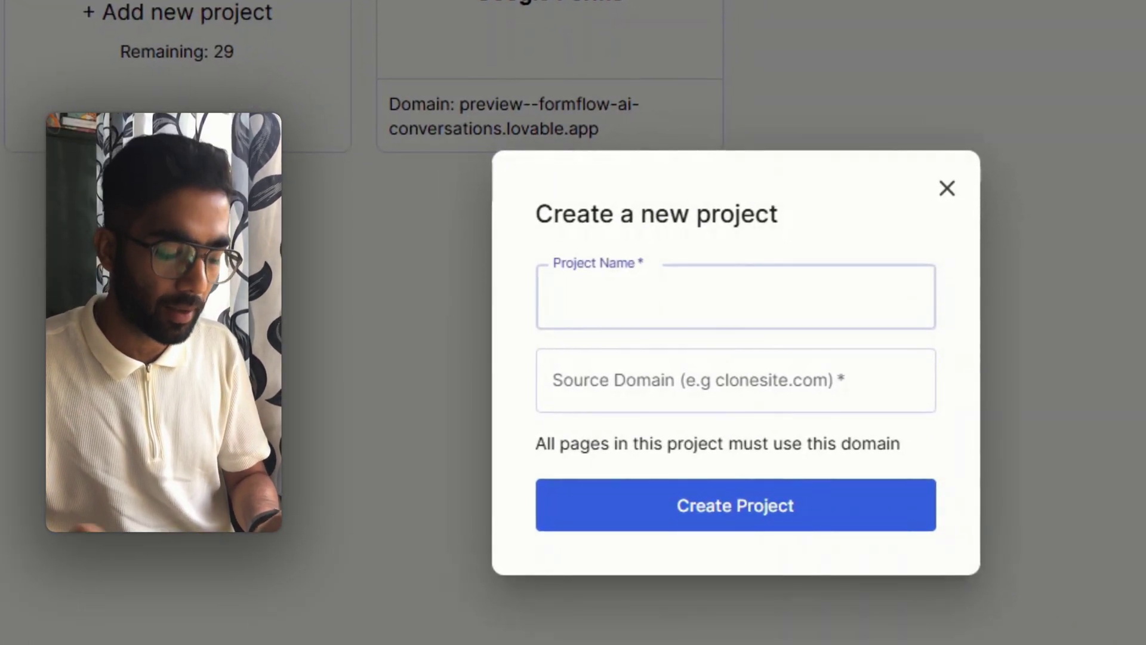
{"action": "type", "text": "Demo"}
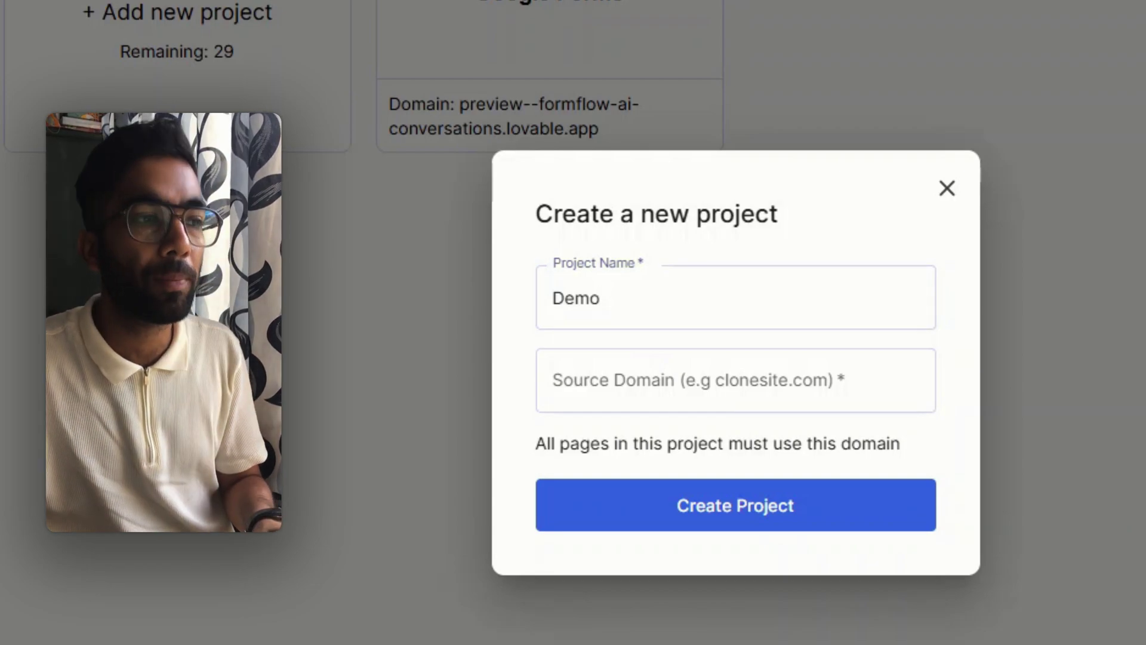
{"action": "left_click", "coordinate": [656, 381]}
{"action": "type", "text": "https://echo-replica-ai-site.lovable.app/"}
{"action": "left_click", "coordinate": [682, 508]}
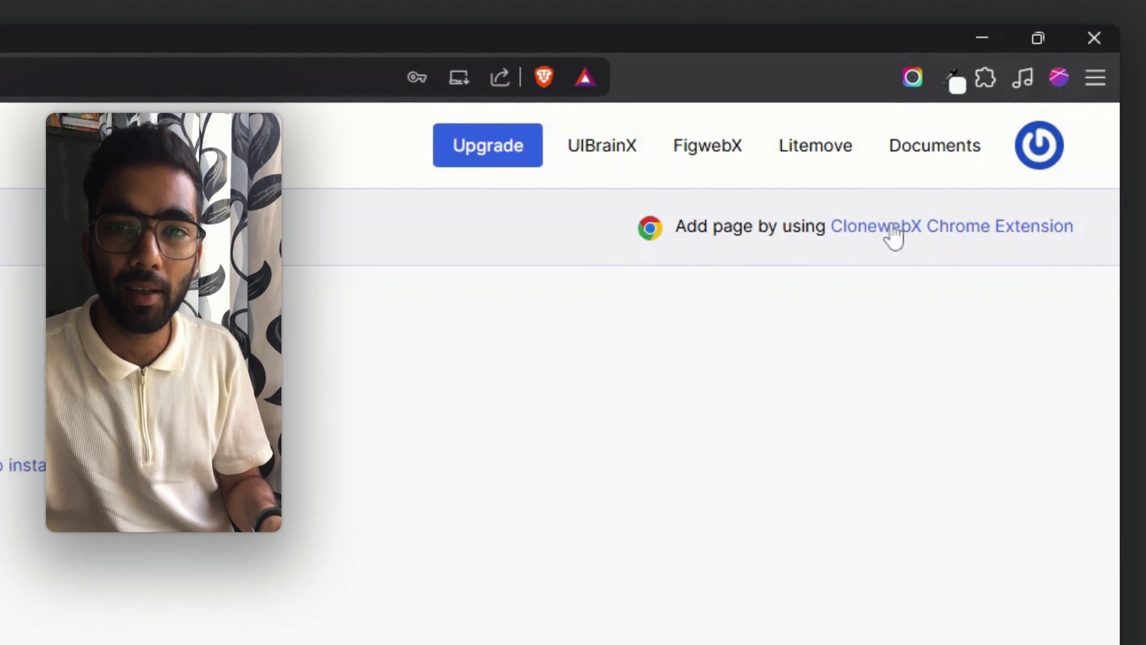
{"action": "left_click", "coordinate": [894, 236]}
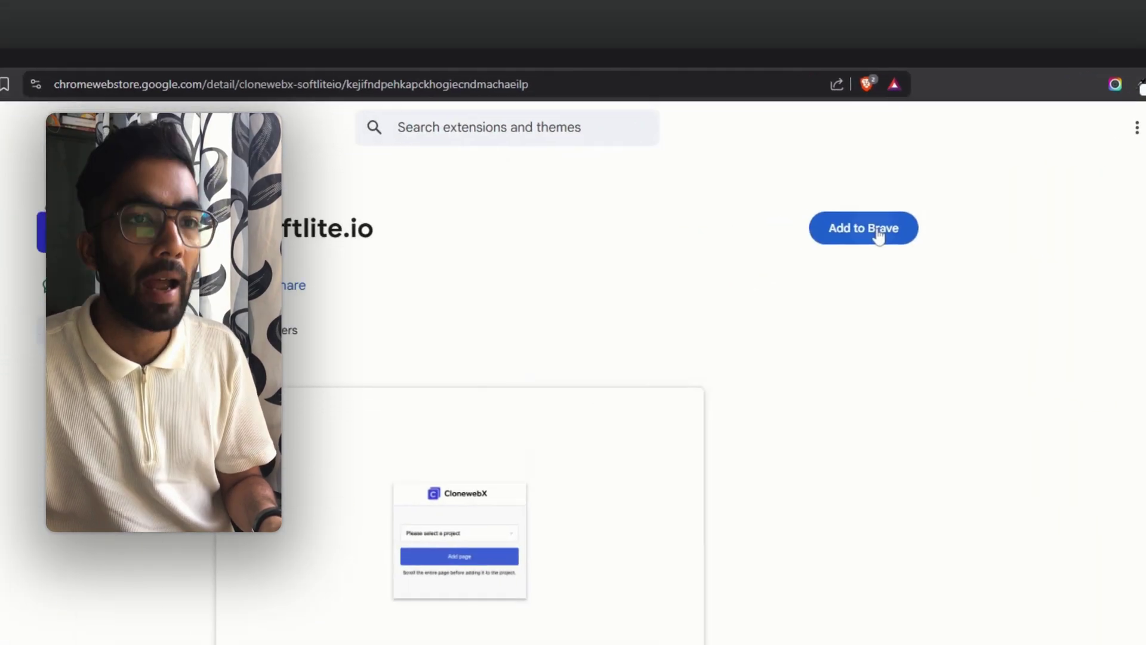
{"action": "left_click", "coordinate": [877, 230]}
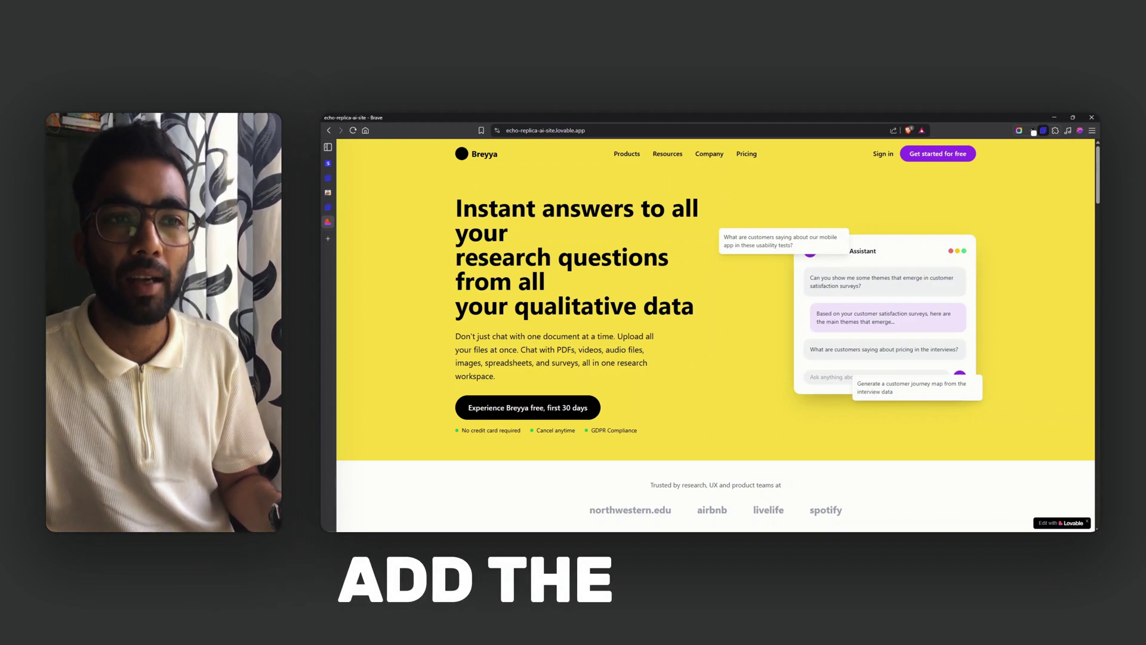
Load the Breyya replica in ClonewebX and preview the hero heading and text blocks
{"action": "left_click", "coordinate": [1034, 132]}
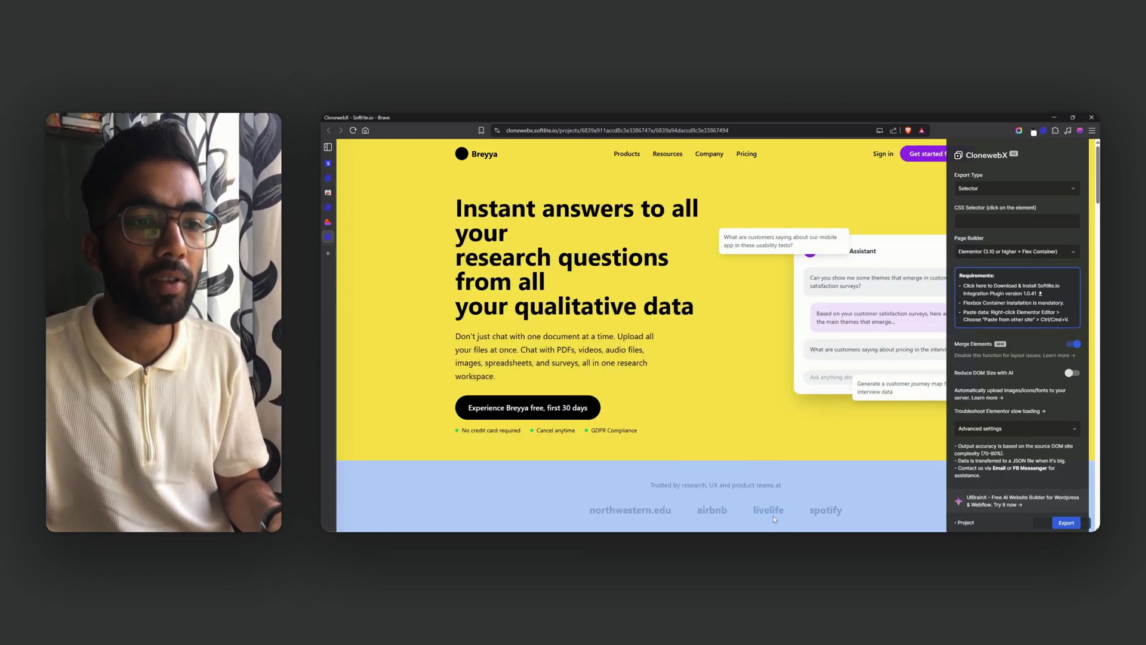
{"action": "left_click", "coordinate": [579, 251]}
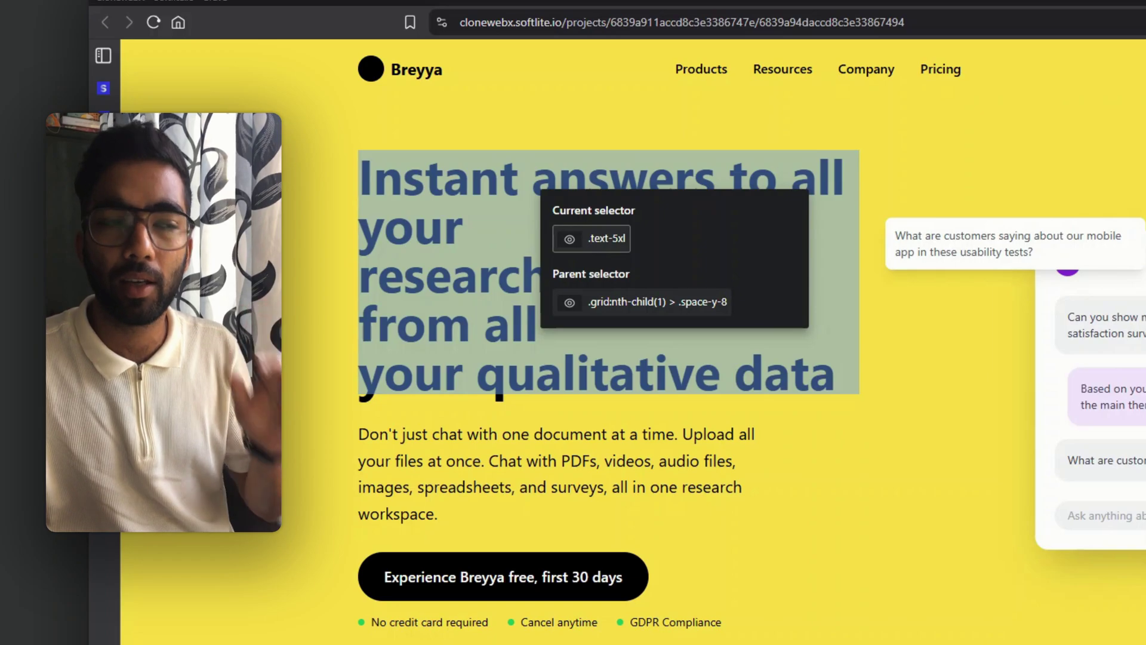
{"action": "left_click", "coordinate": [570, 239]}
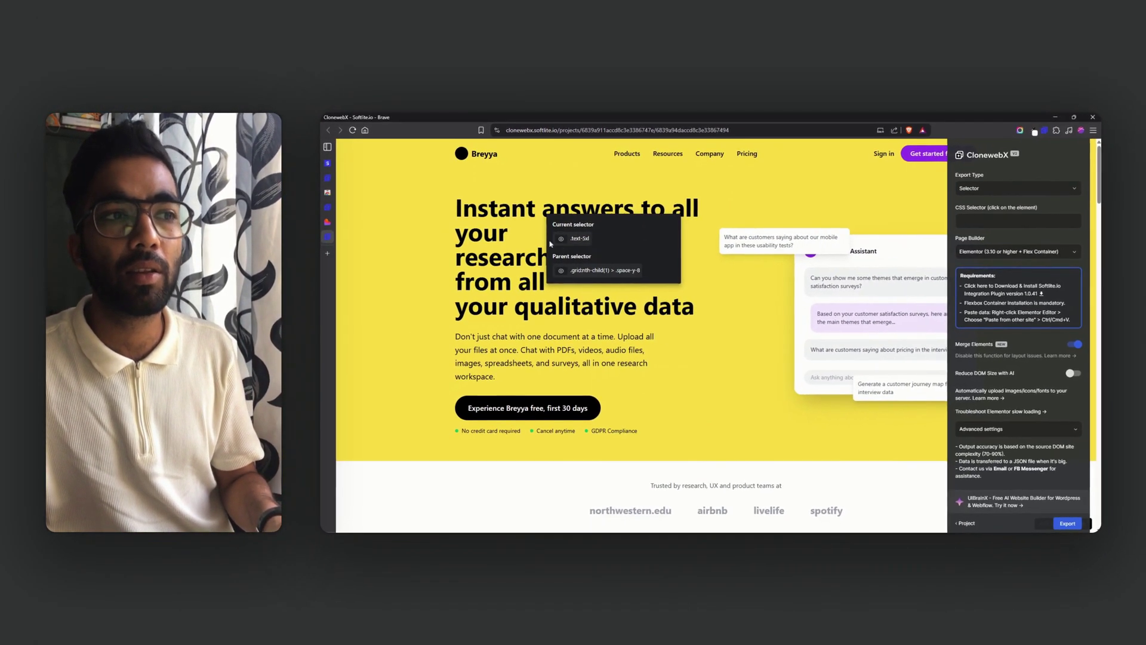
{"action": "left_click", "coordinate": [561, 239]}
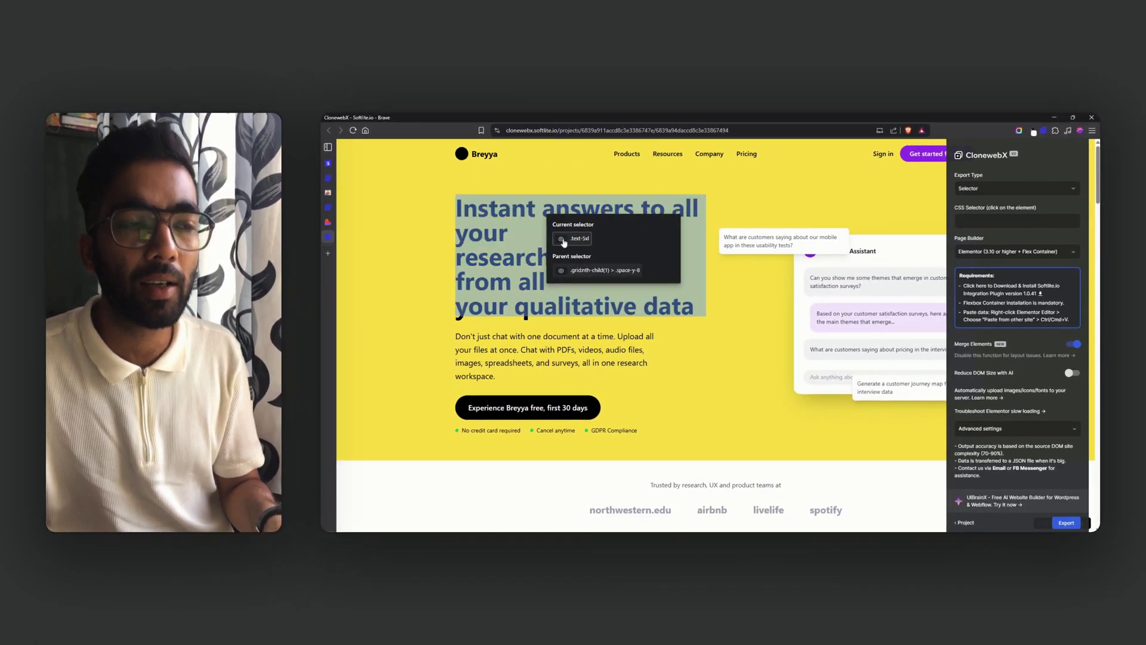
{"action": "left_click", "coordinate": [562, 271]}
{"action": "left_click", "coordinate": [562, 271]}
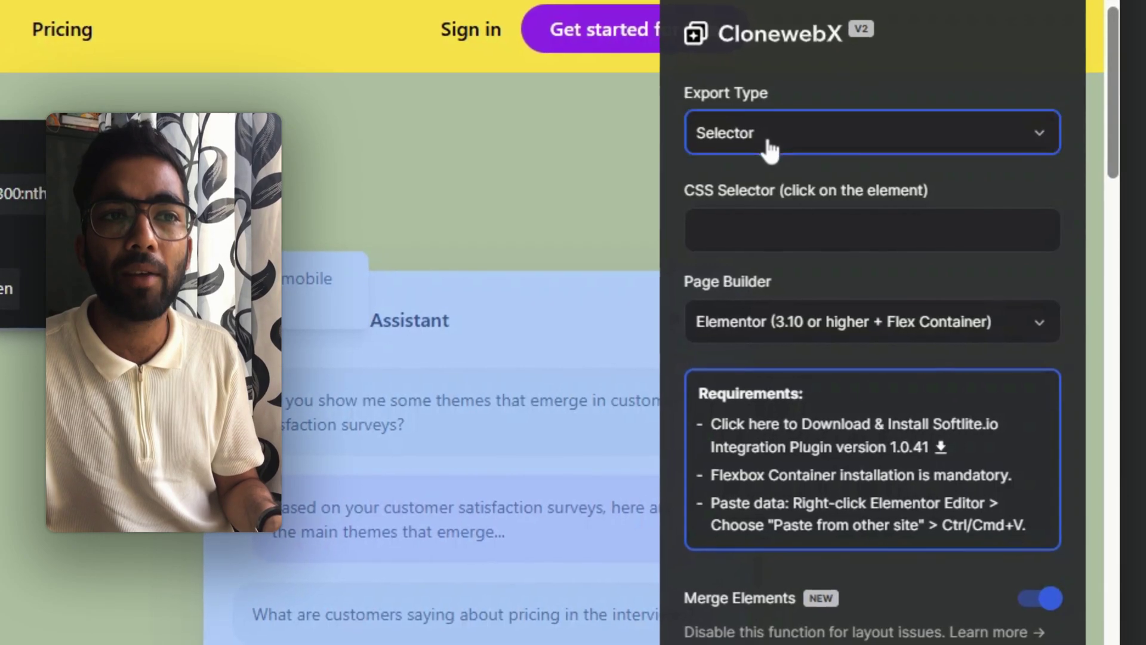
Set the ClonewebX export type to Entire Page, keeping Elementor as the page builder
{"action": "left_click", "coordinate": [984, 188]}
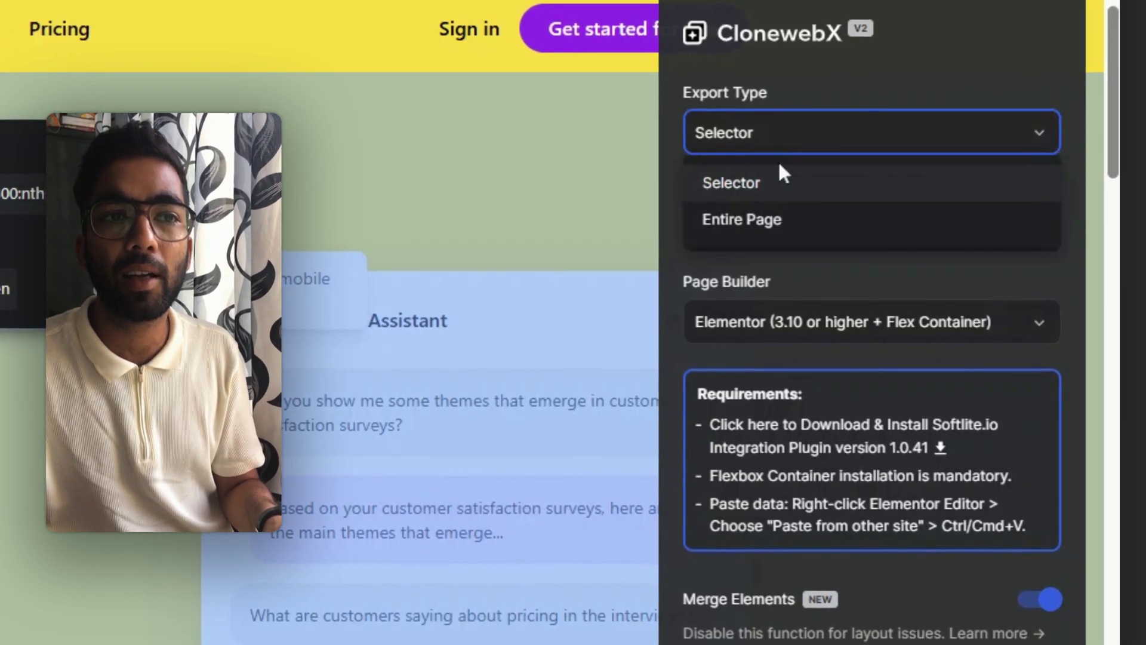
{"action": "left_click", "coordinate": [782, 221]}
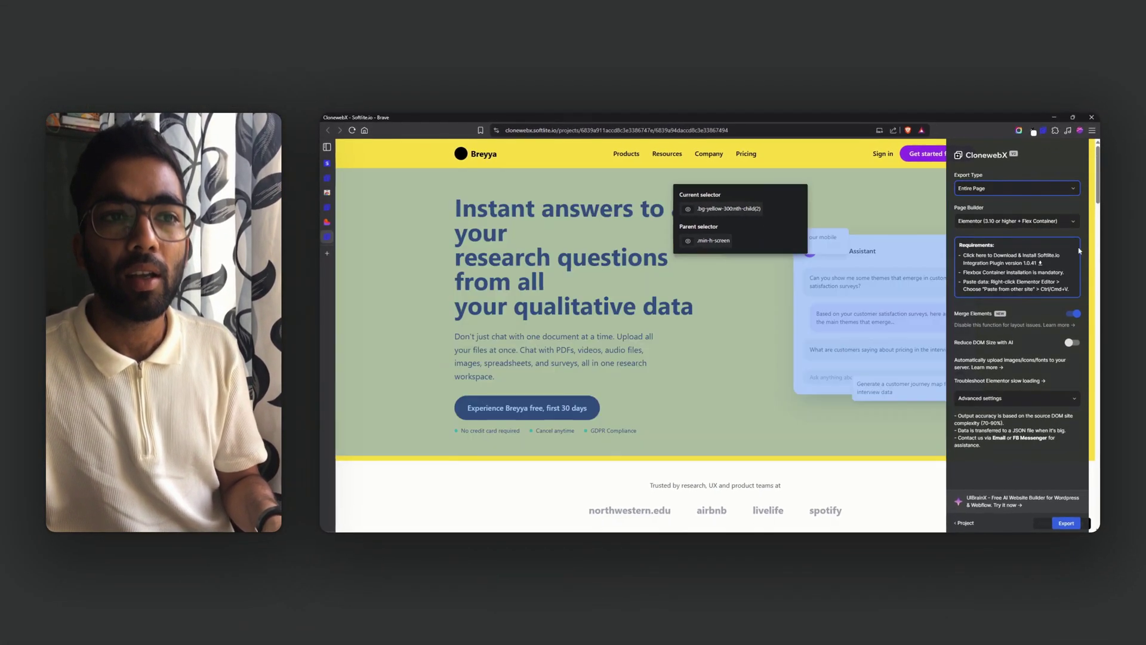
{"action": "left_click", "coordinate": [986, 222]}
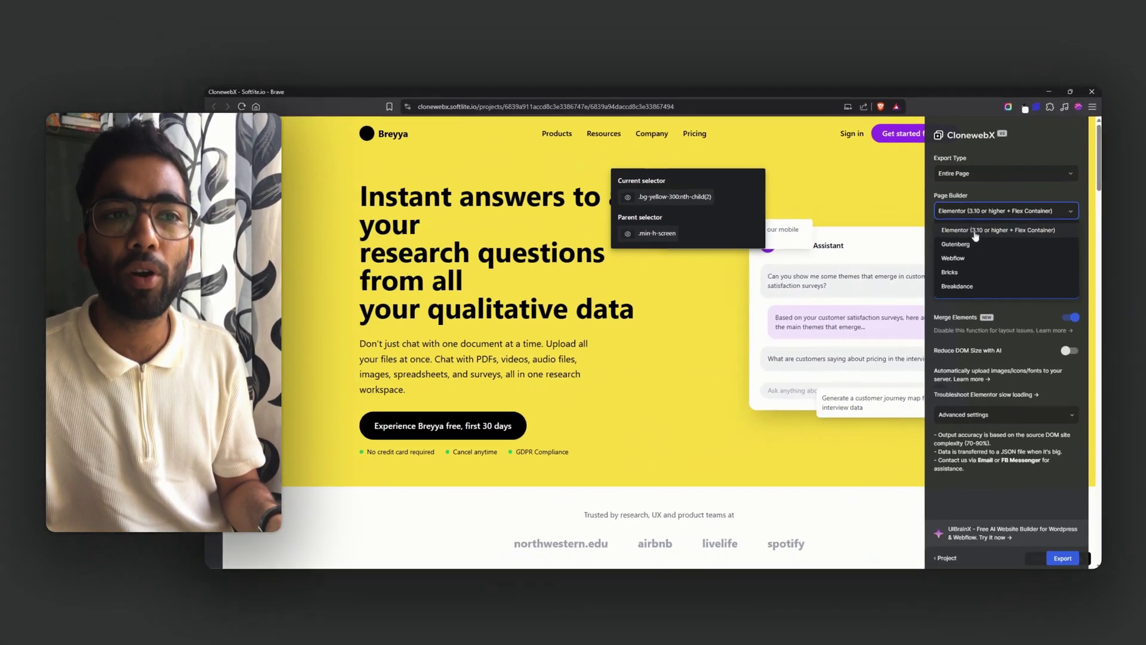
{"action": "left_click", "coordinate": [791, 149]}
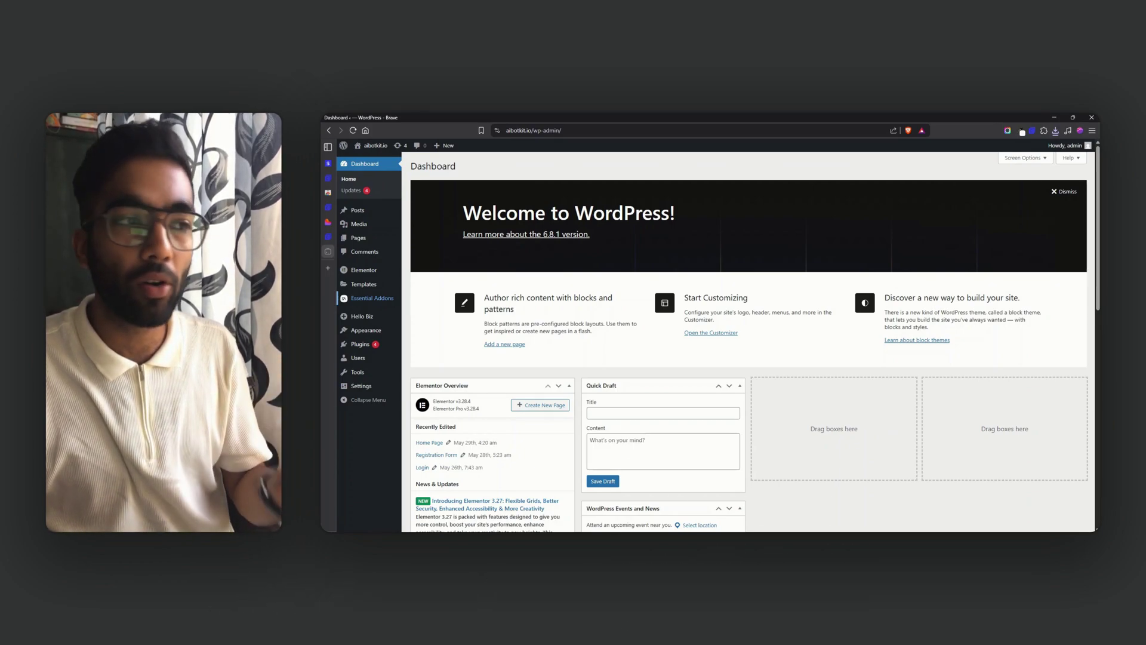
Upload, install and activate the softlite-io-integration plugin zip in WordPress
{"action": "left_click", "coordinate": [370, 346]}
{"action": "left_click", "coordinate": [462, 167]}
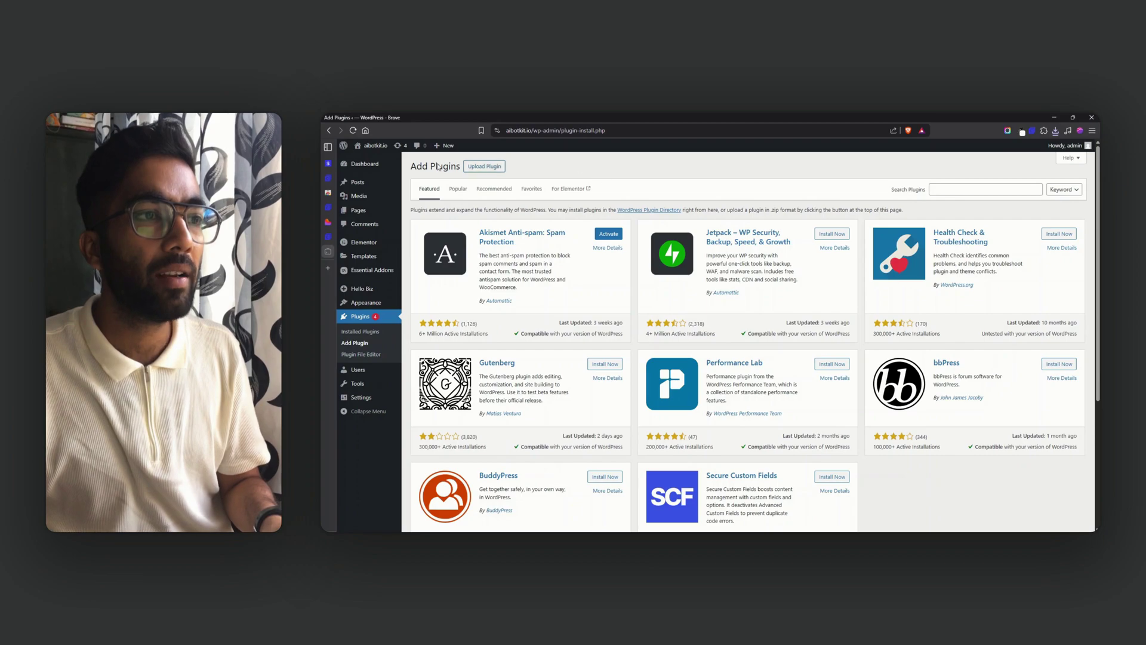
{"action": "left_click", "coordinate": [481, 168]}
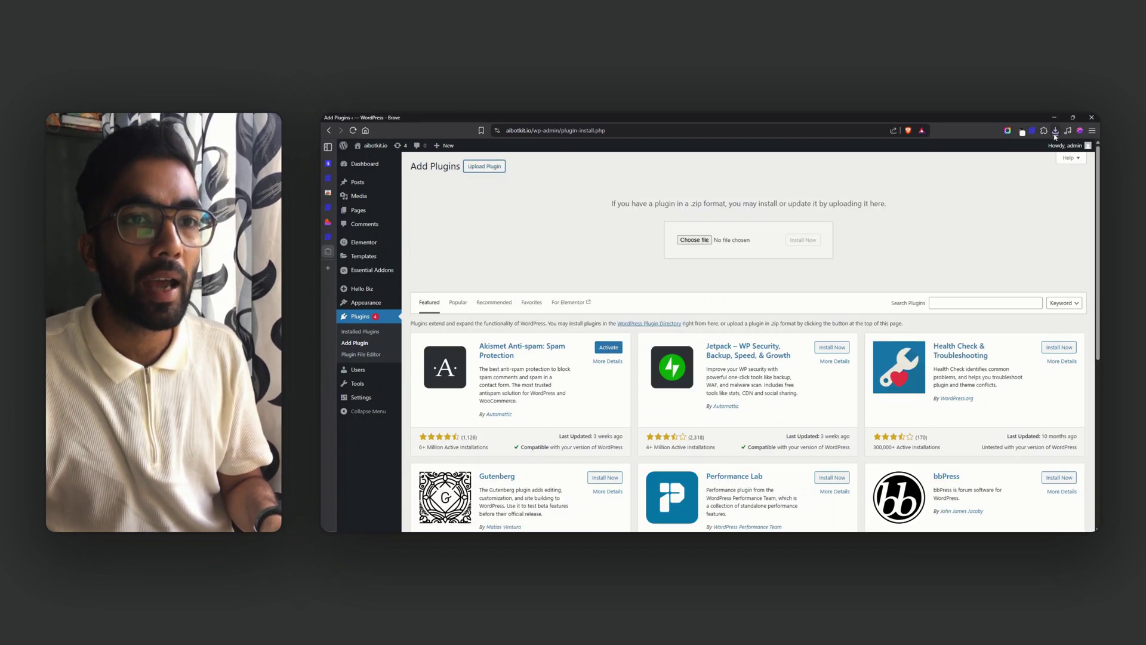
{"action": "left_click_drag", "start_coordinate": [1056, 144], "coordinate": [747, 244]}
{"action": "left_click", "coordinate": [809, 240]}
{"action": "left_click", "coordinate": [429, 222]}
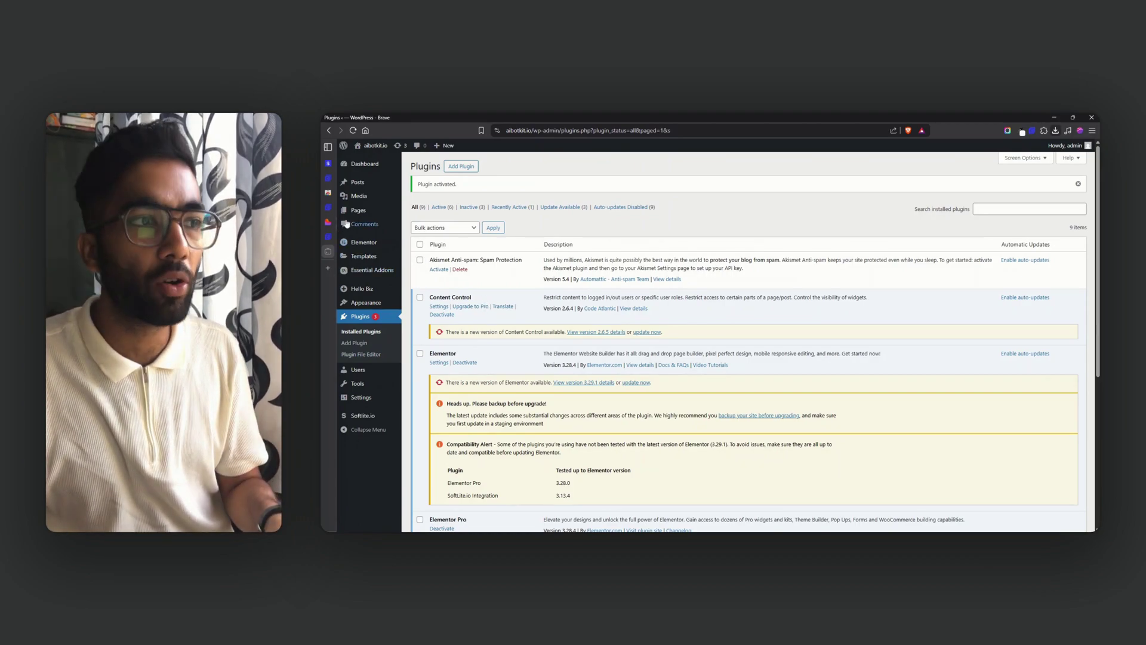
Create a new page titled 'Demo' and open it in Elementor
{"action": "mouse_move", "coordinate": [359, 212]}
{"action": "left_click", "coordinate": [427, 223]}
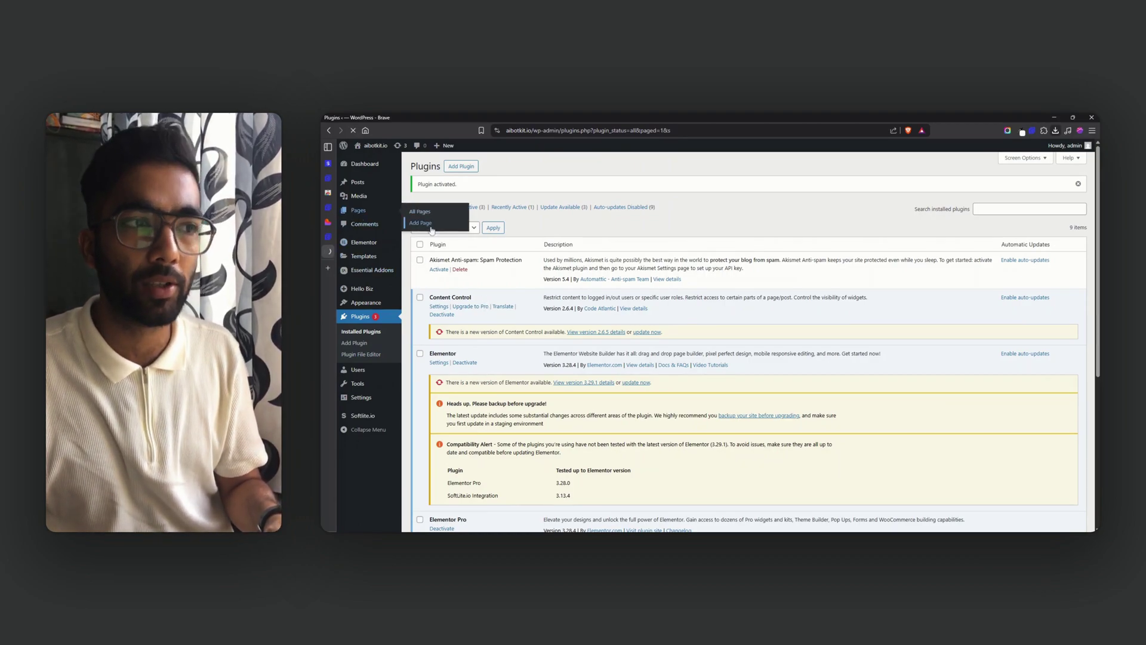
{"action": "type", "text": "Demos"}
{"action": "key", "text": "BackSpace"}
{"action": "left_click", "coordinate": [476, 152]}
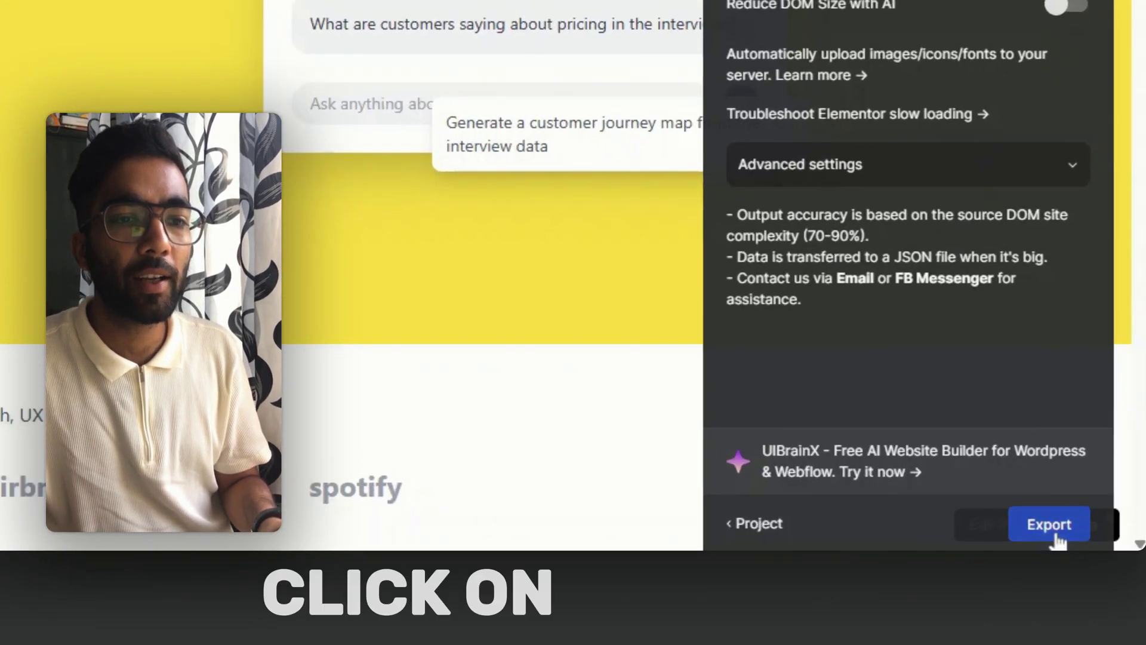
Copy the cloned Breyya page from ClonewebX and paste it onto the Elementor canvas
{"action": "left_click", "coordinate": [1054, 537]}
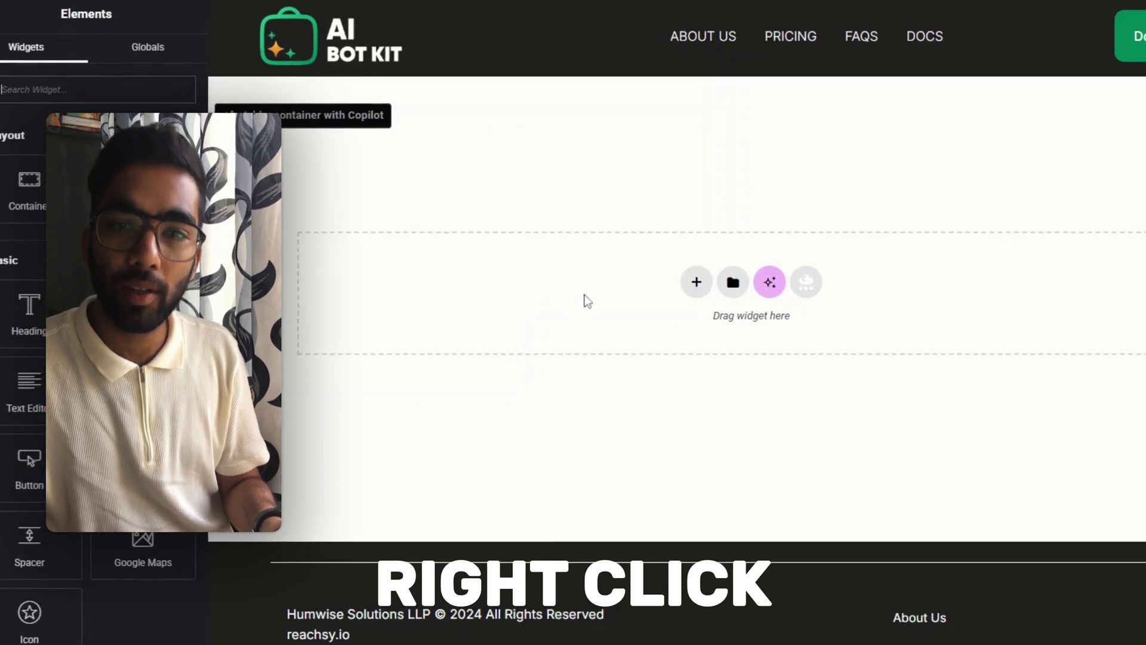
{"action": "right_click", "coordinate": [640, 307]}
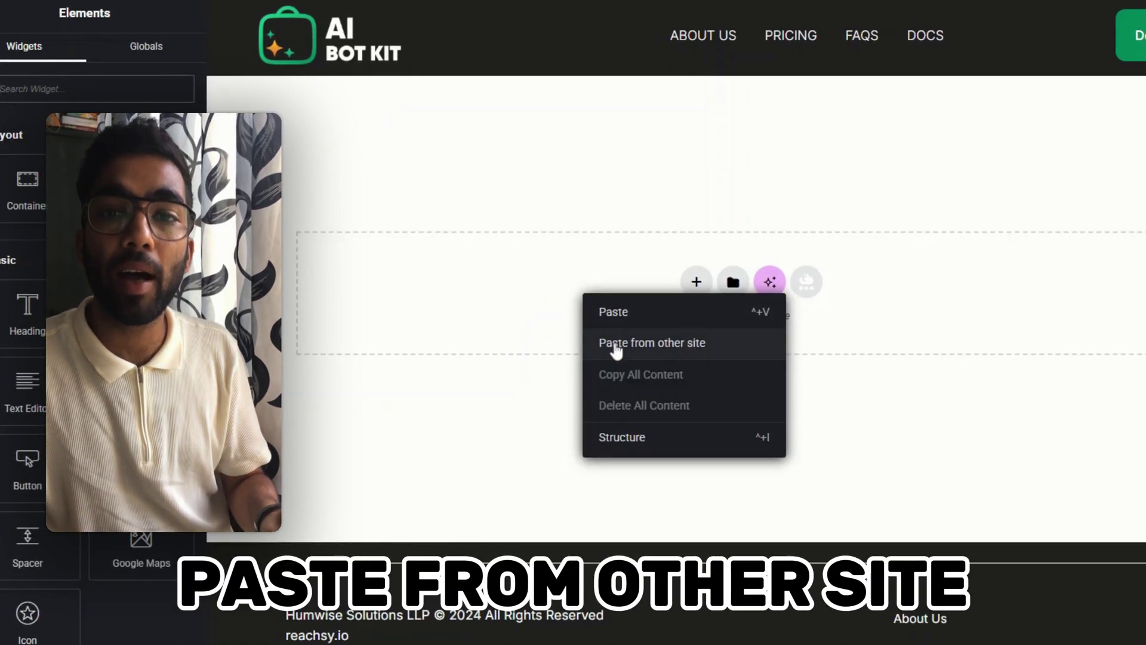
{"action": "left_click", "coordinate": [616, 344]}
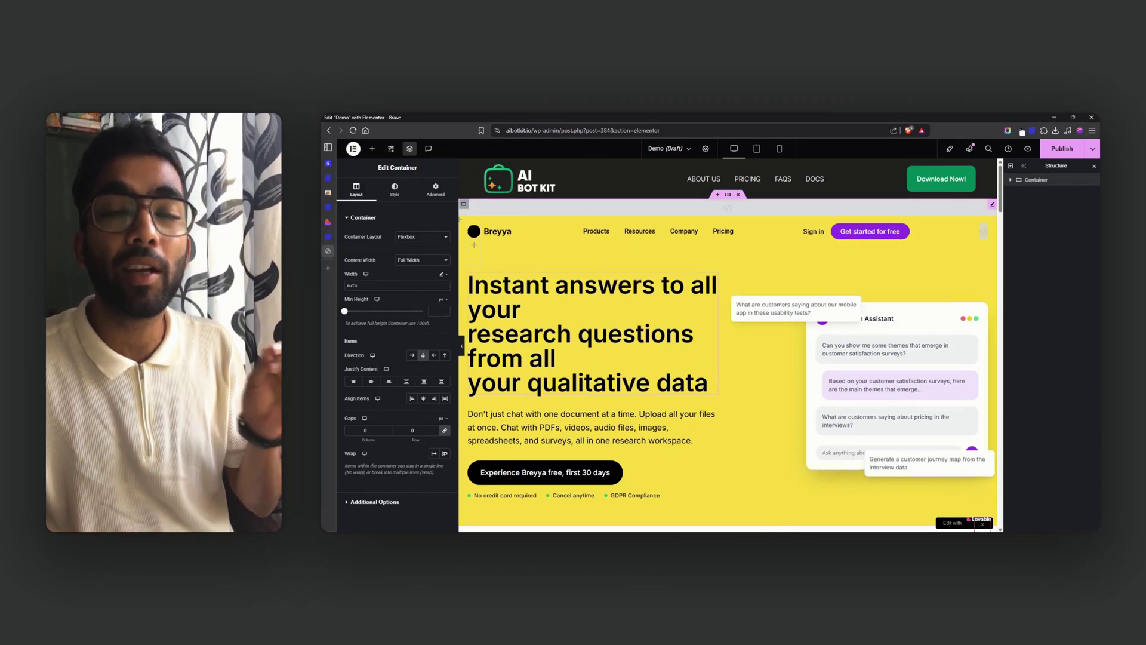
{"action": "scroll", "coordinate": [693, 331], "scroll_direction": "down", "scroll_amount": 10}
{"action": "scroll", "coordinate": [692, 330], "scroll_direction": "up", "scroll_amount": 3}
{"action": "scroll", "coordinate": [692, 331], "scroll_direction": "up", "scroll_amount": 12}
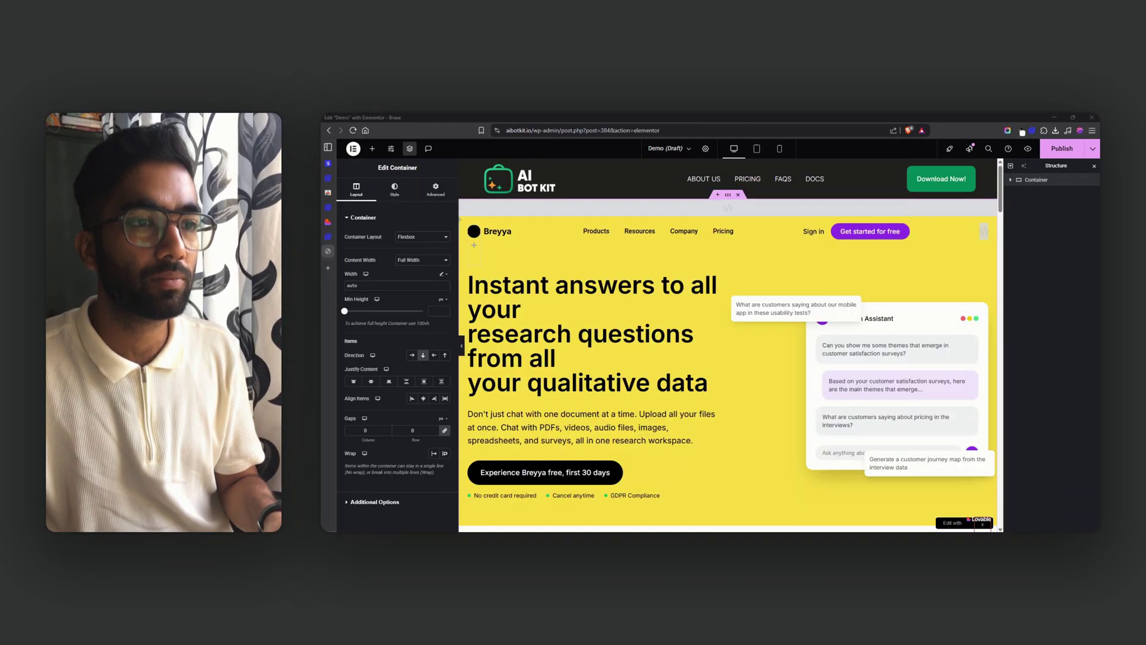